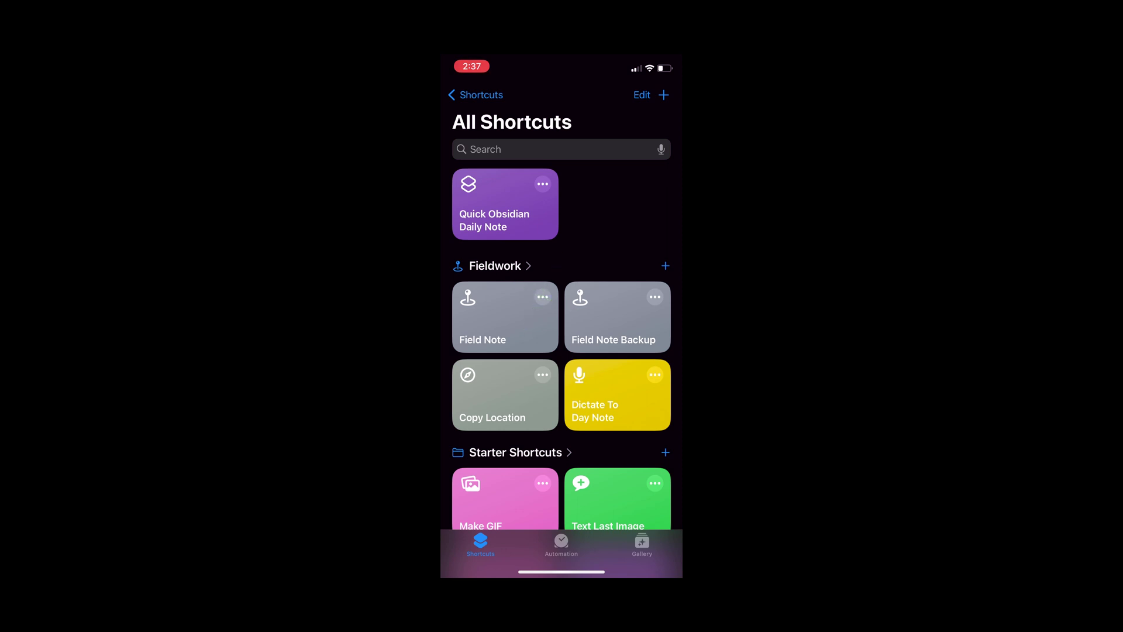
- Enter the Field Note editor and expand the Format Date action showing yyyy-MM-dd
click(542, 297)
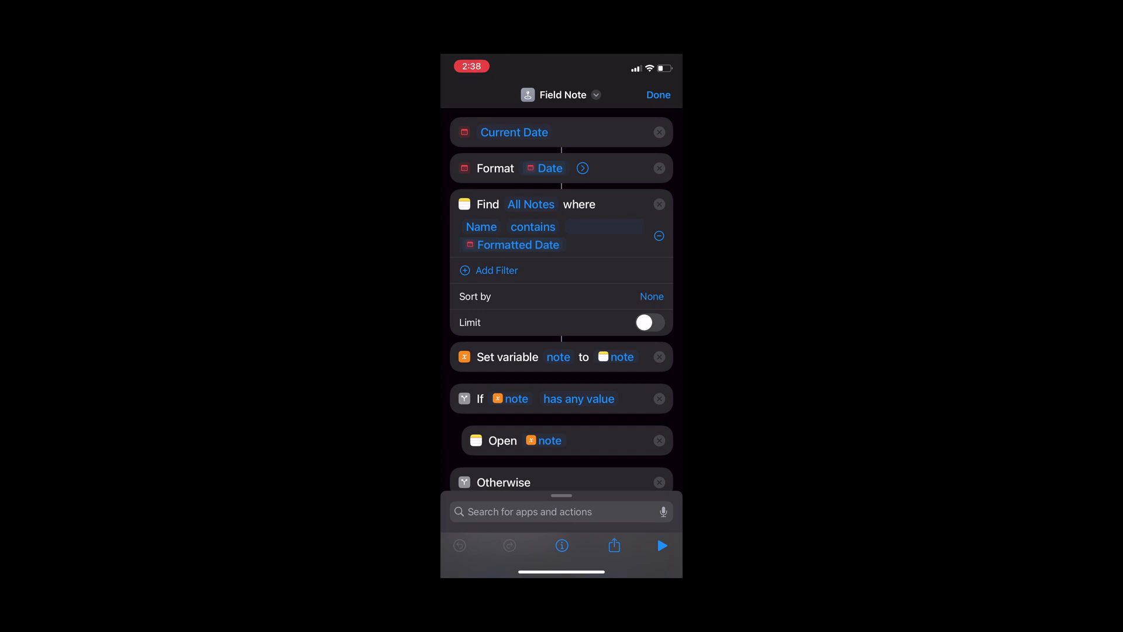
scroll(561, 263, down, 1)
click(583, 167)
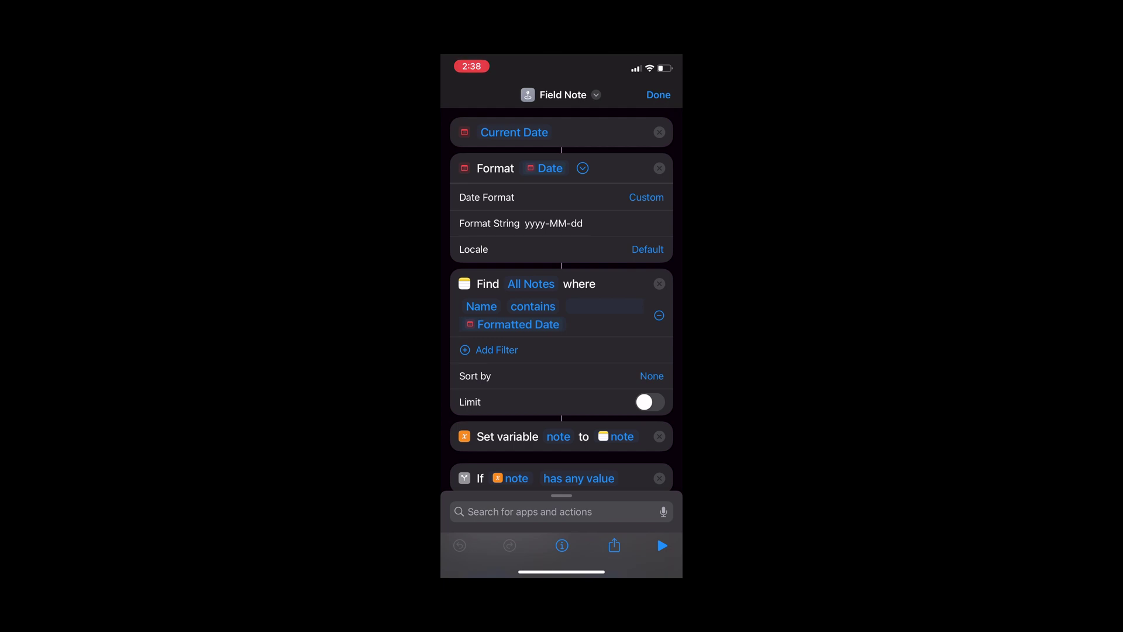
scroll(562, 351, down, 4)
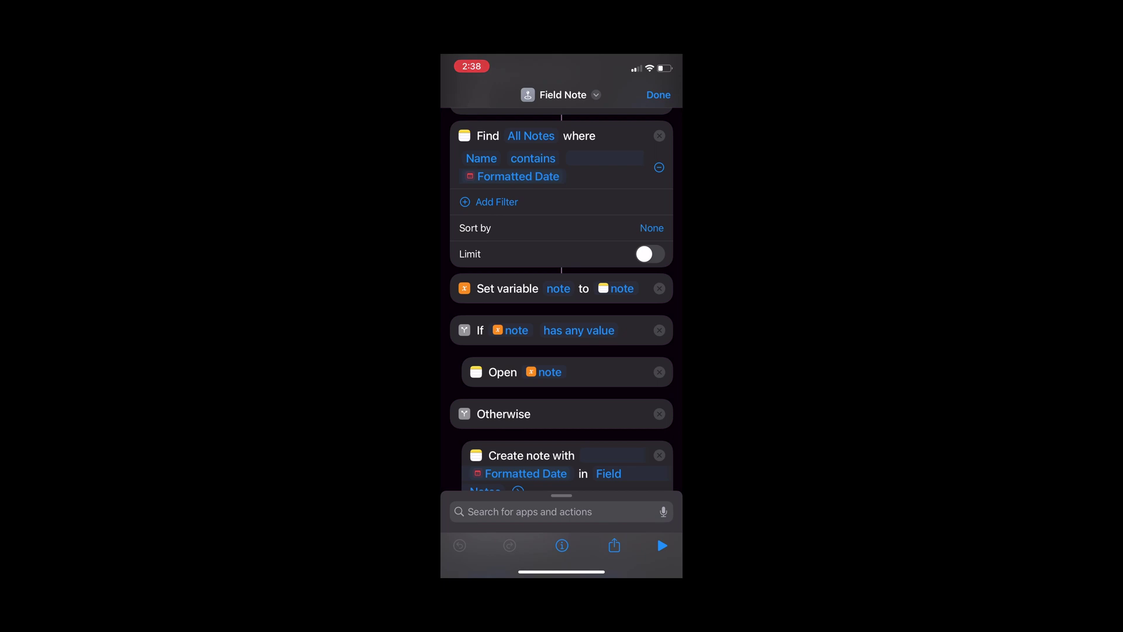
scroll(561, 351, down, 3)
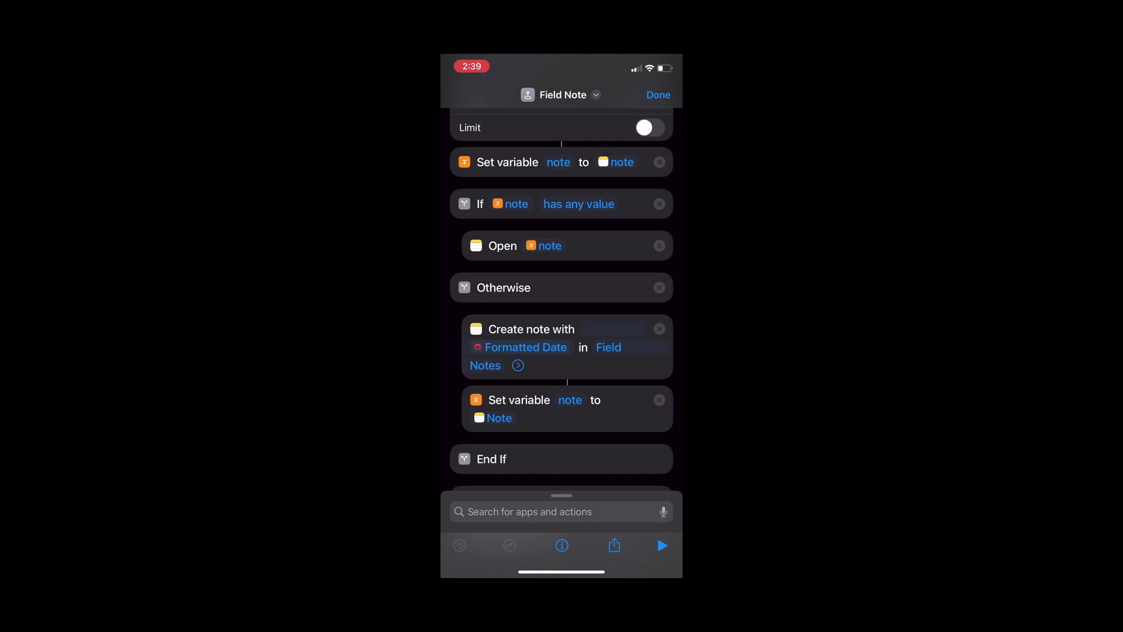
scroll(561, 307, up, 3)
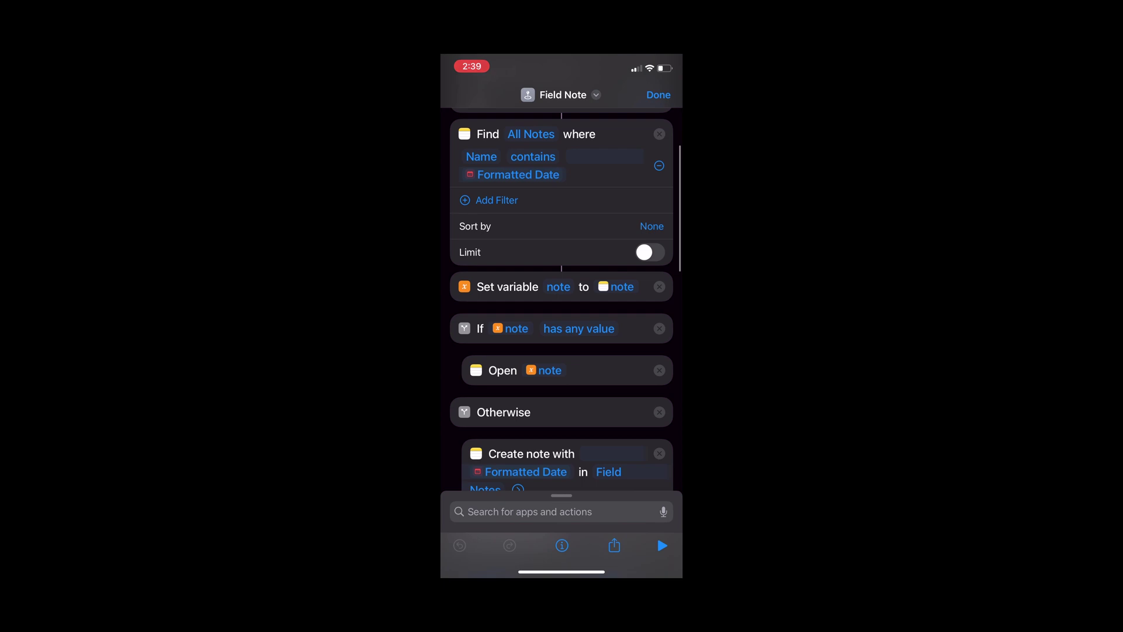
scroll(562, 307, down, 3)
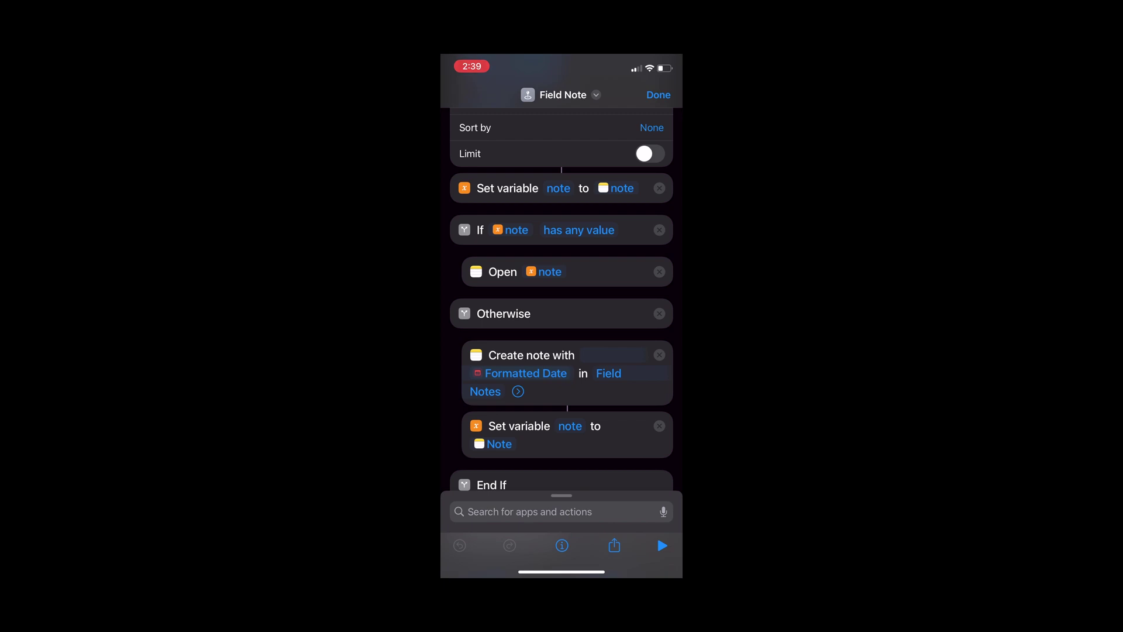
scroll(562, 308, down, 3)
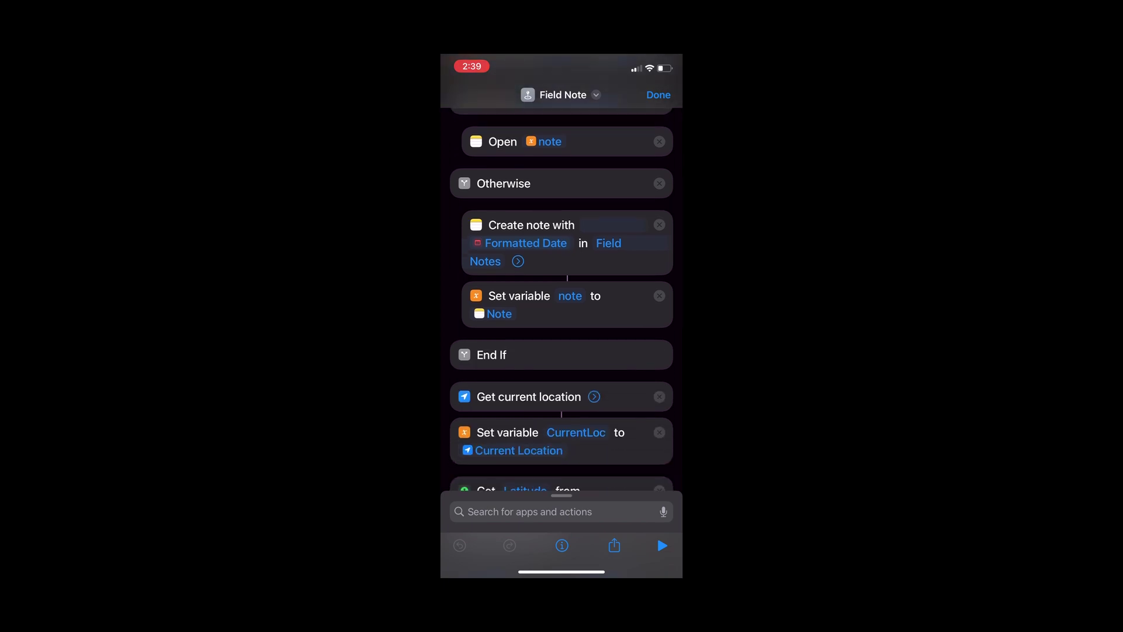
- Expand the Create note action to show Open When Run enabled
click(518, 261)
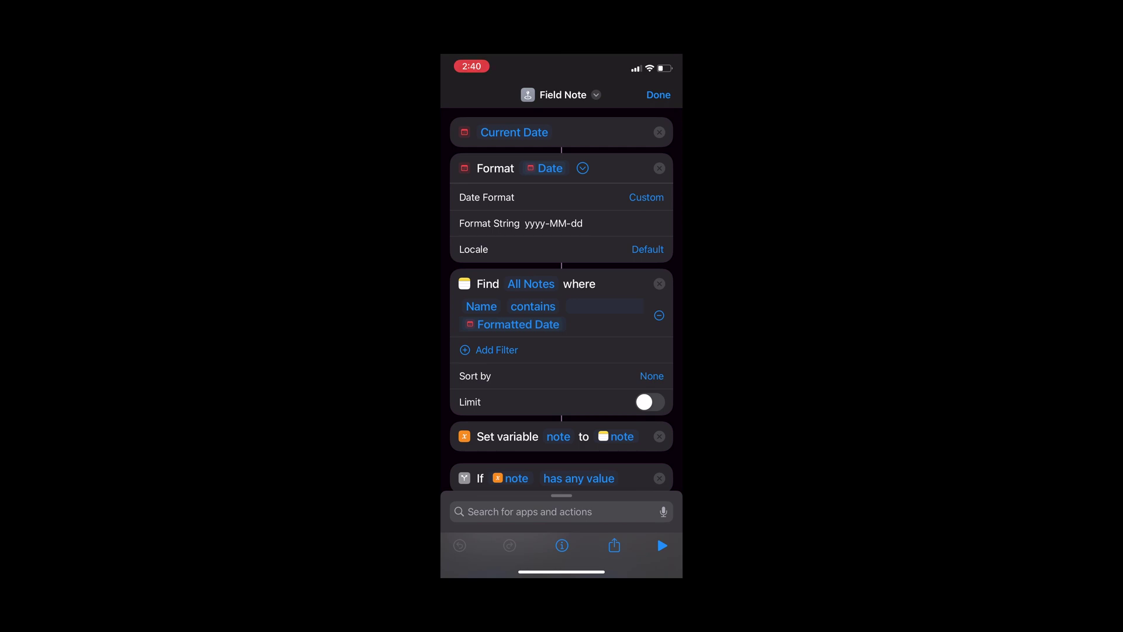
scroll(562, 307, down, 3)
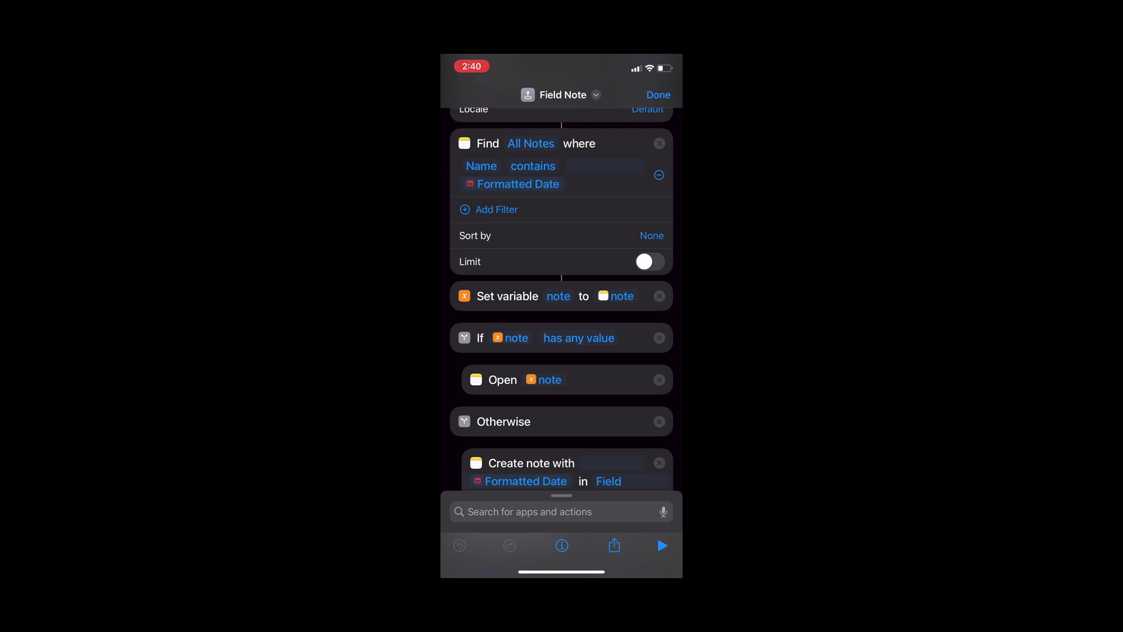
scroll(561, 307, down, 5)
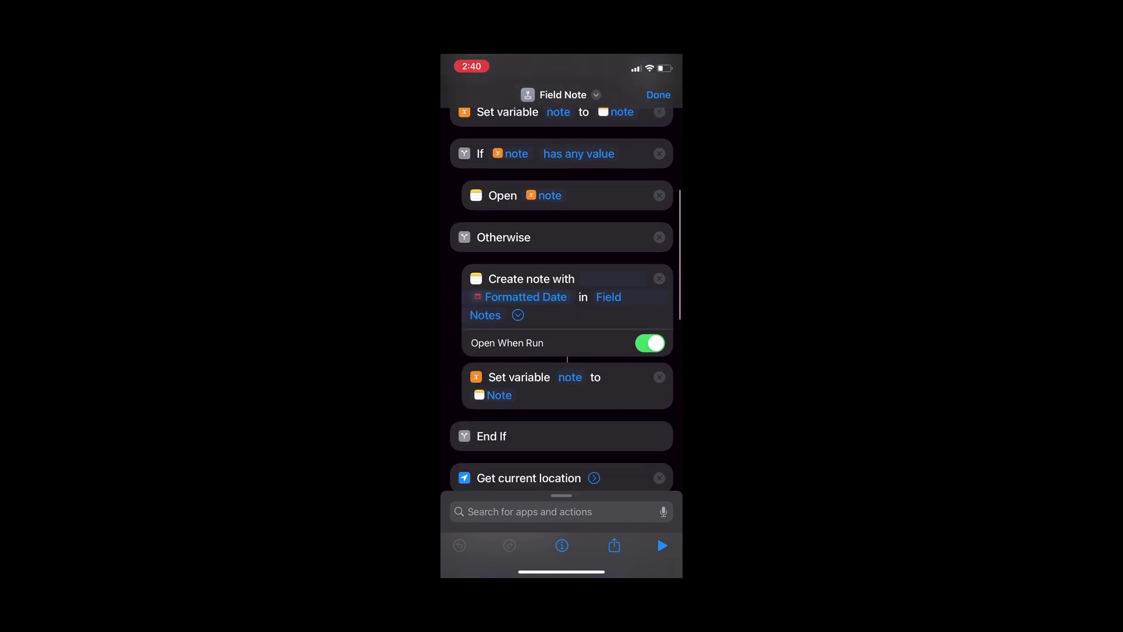
scroll(561, 307, down, 2)
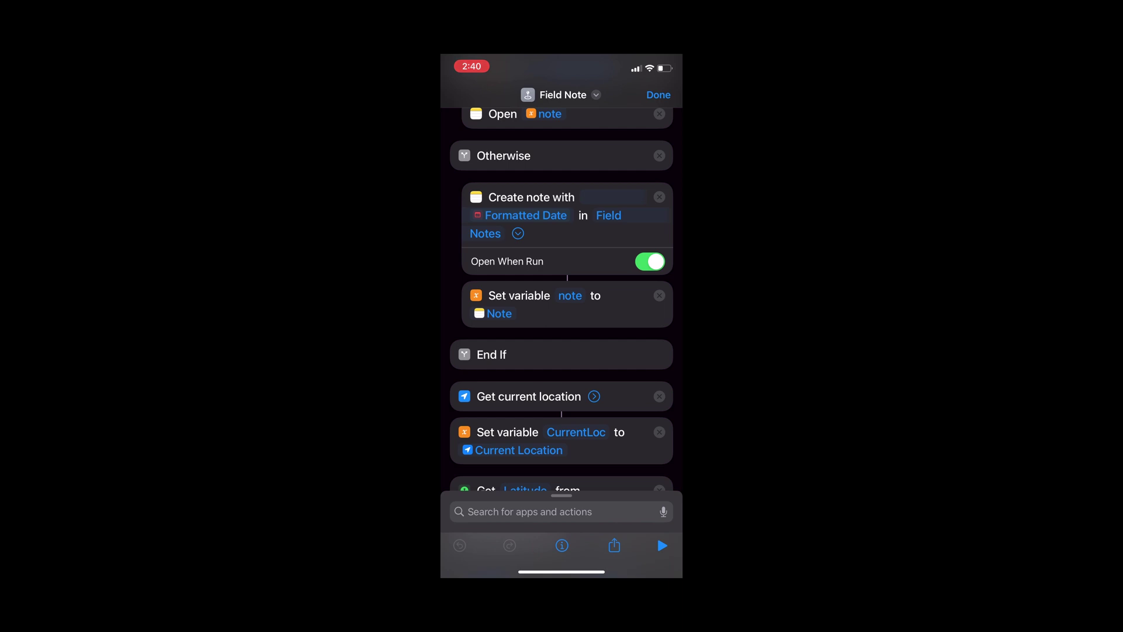
scroll(562, 307, down, 5)
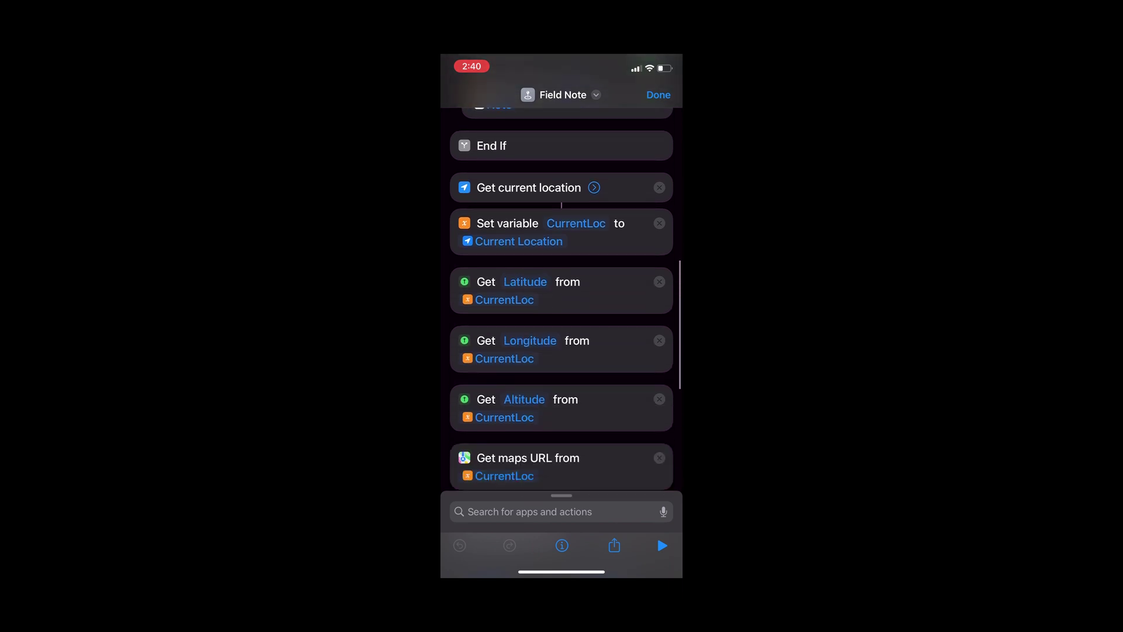
scroll(561, 308, down, 2)
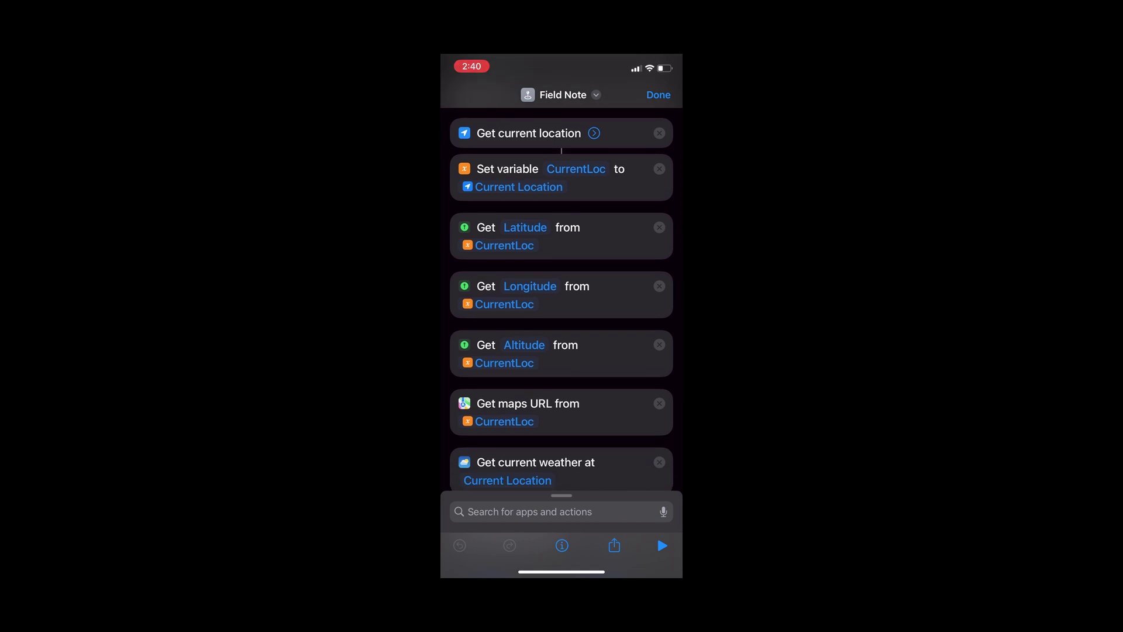
click(594, 132)
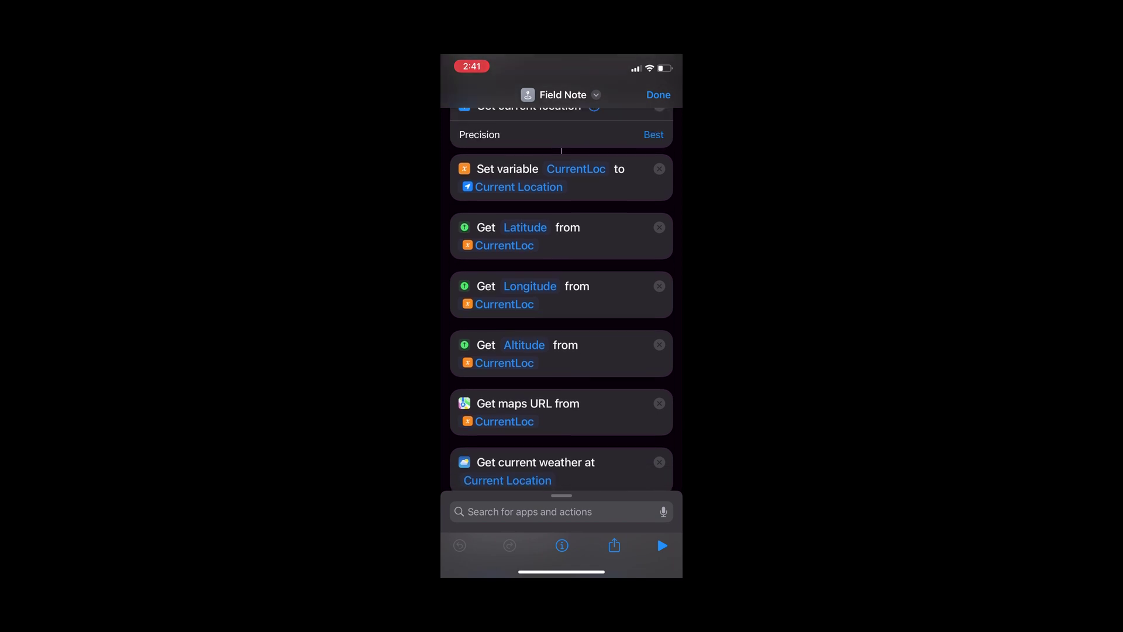
scroll(562, 307, up, 2)
scroll(561, 308, down, 1)
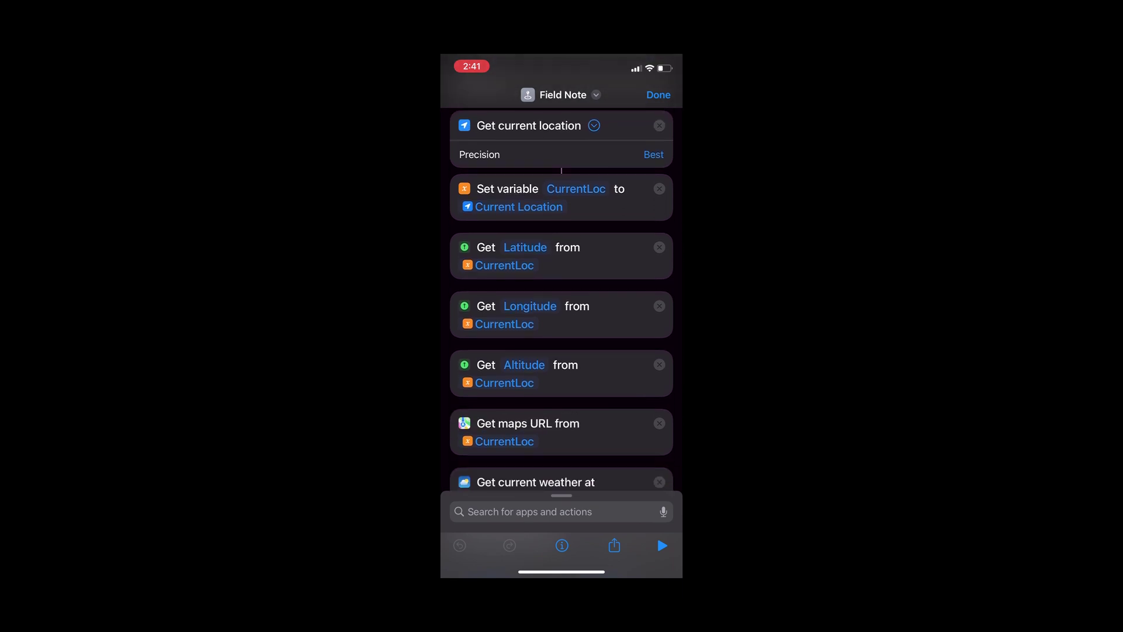
click(653, 155)
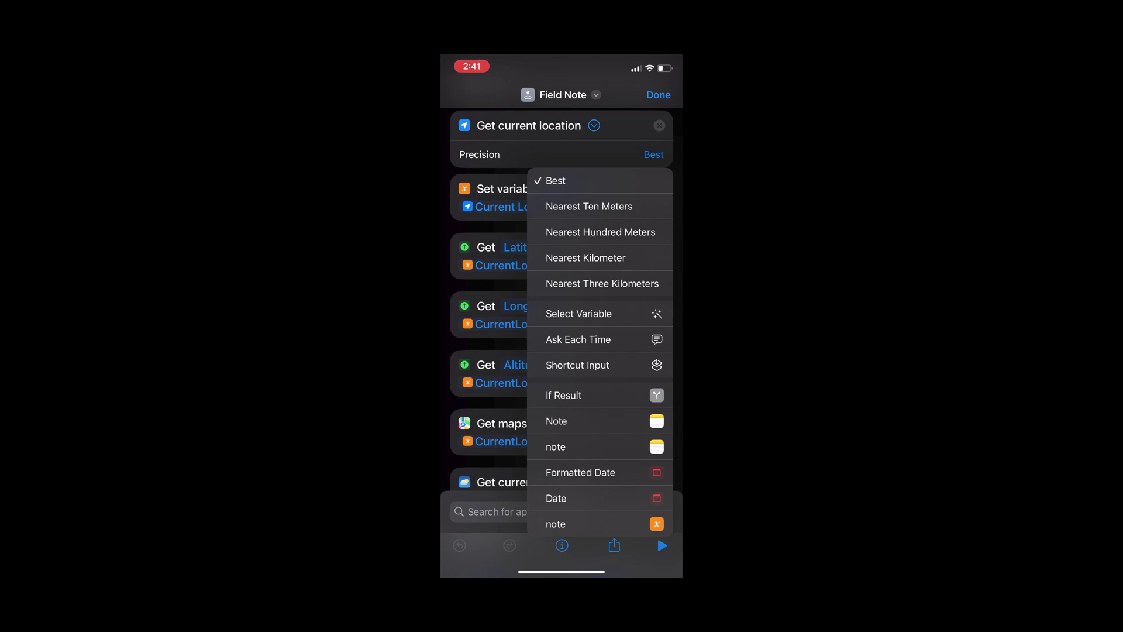
click(491, 351)
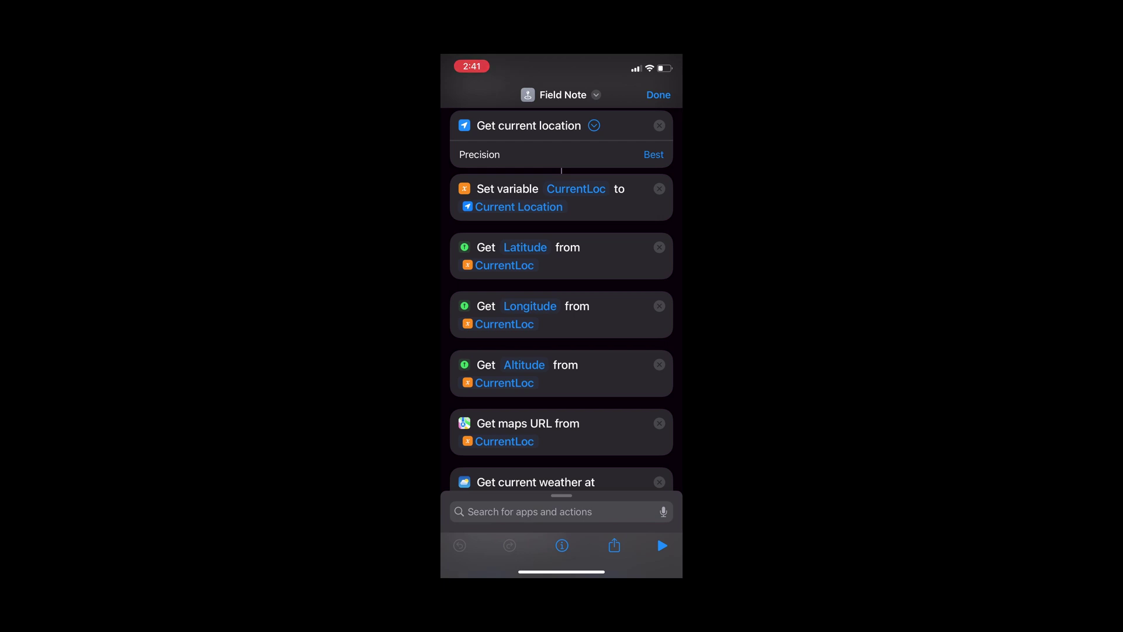
scroll(561, 307, down, 1)
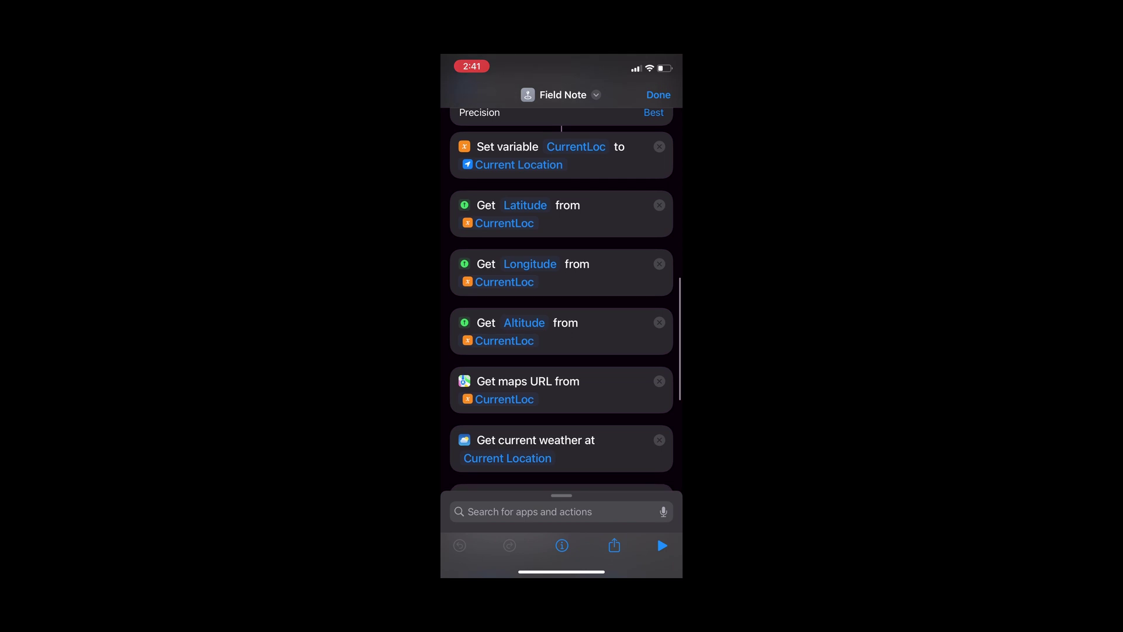
scroll(562, 307, down, 2)
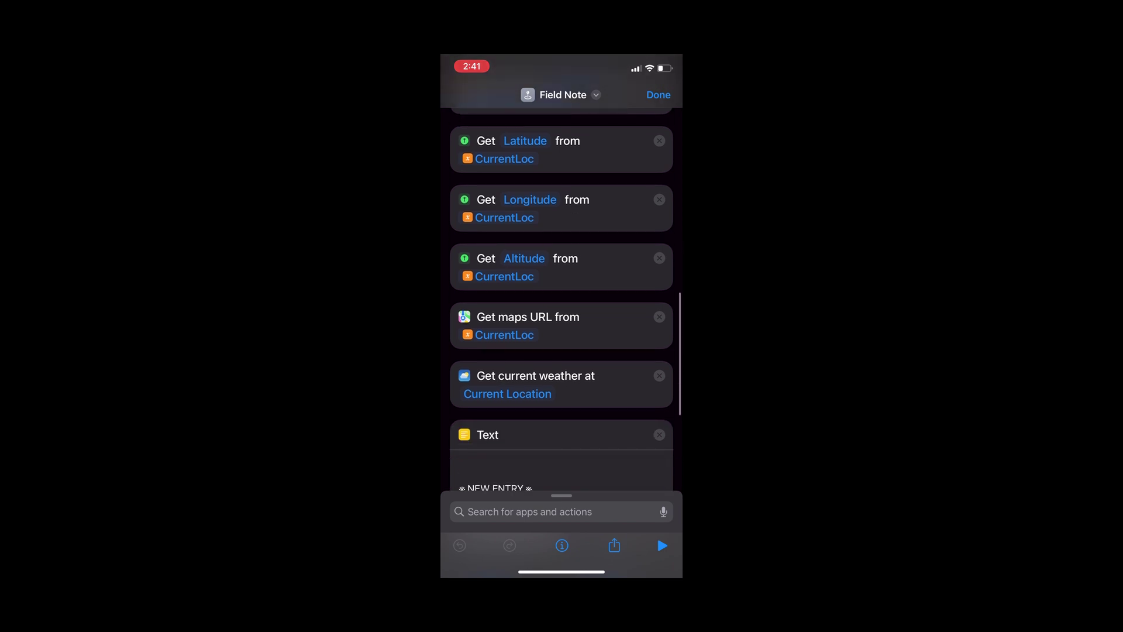
scroll(561, 307, down, 2)
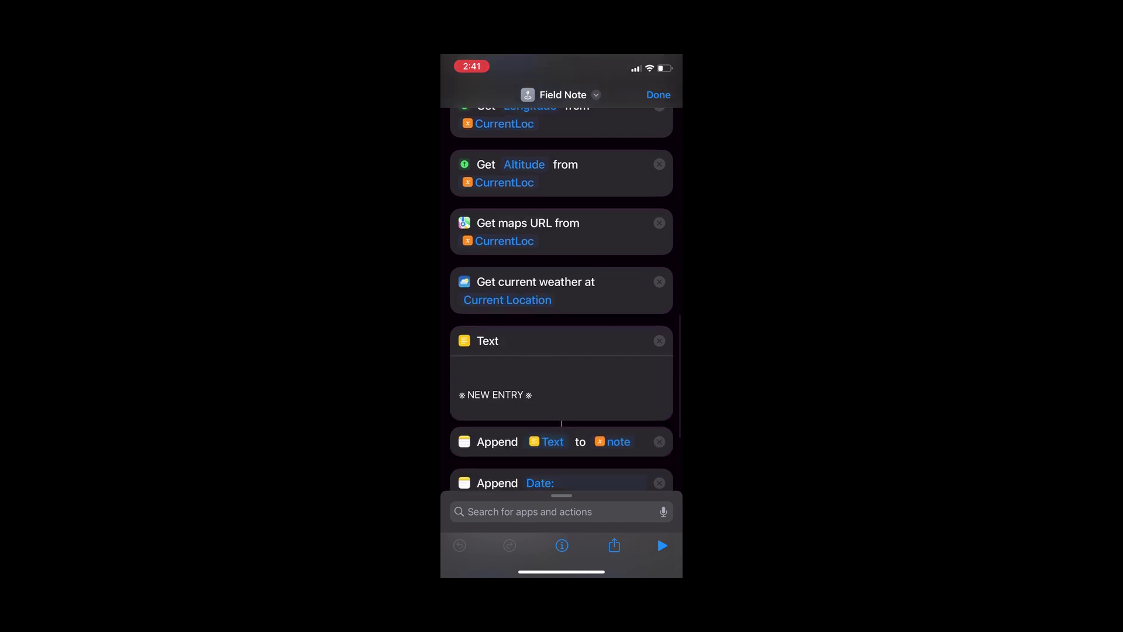
scroll(562, 307, down, 1)
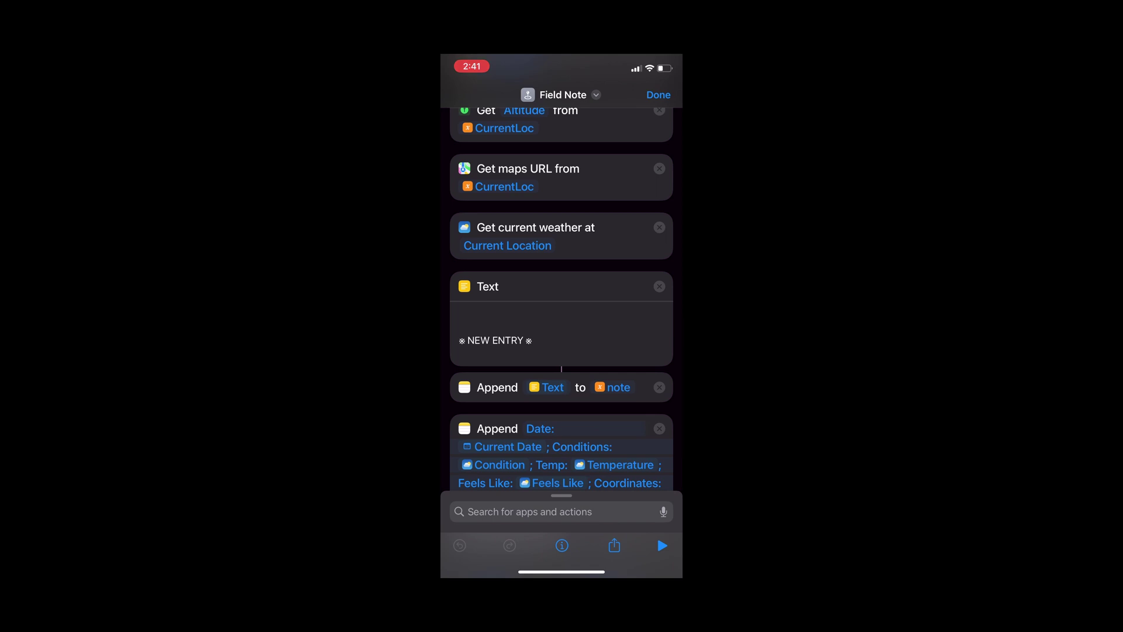
scroll(562, 307, down, 2)
- Add a line break after the ※ NEW ENTRY ※ heading in the Text action
click(561, 235)
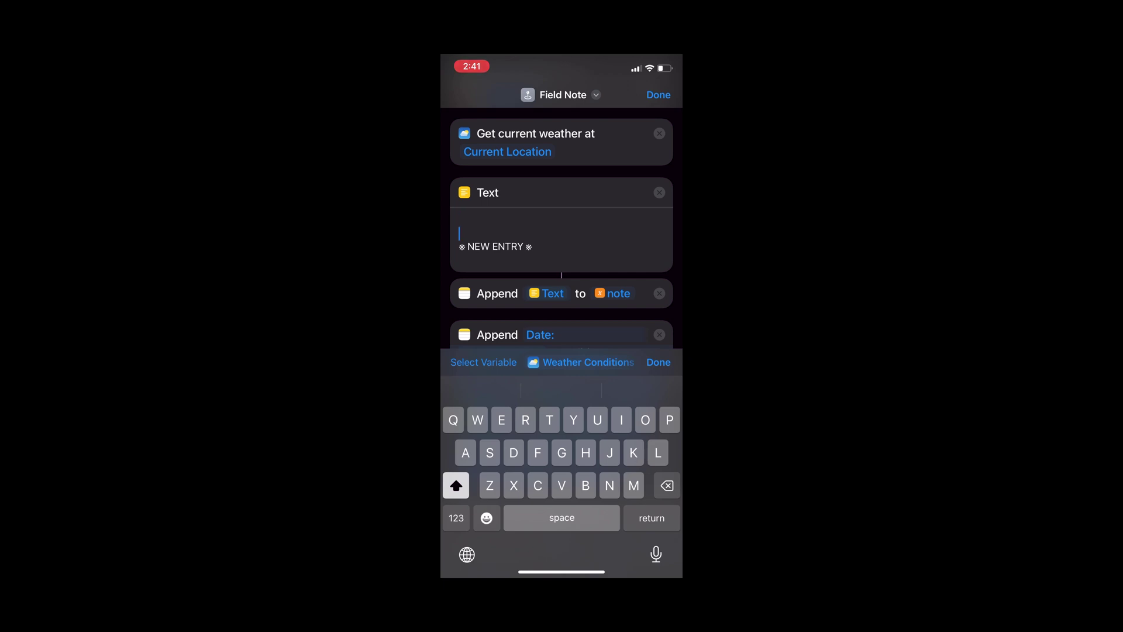
click(526, 219)
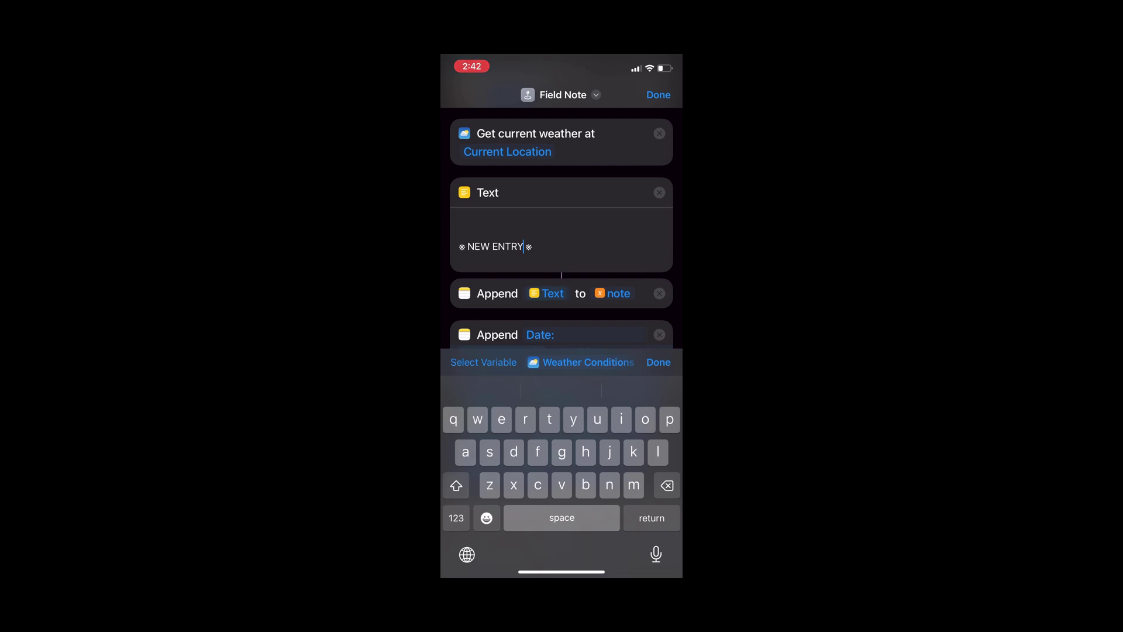
double_click(507, 246)
click(531, 246)
key(Return)
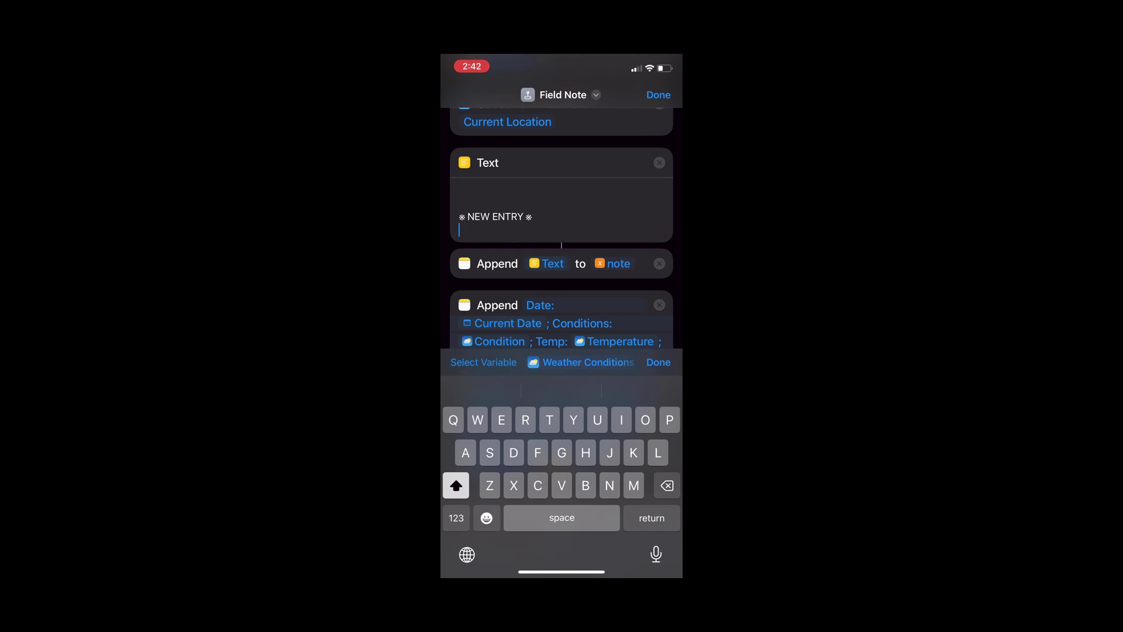
scroll(561, 228, down, 5)
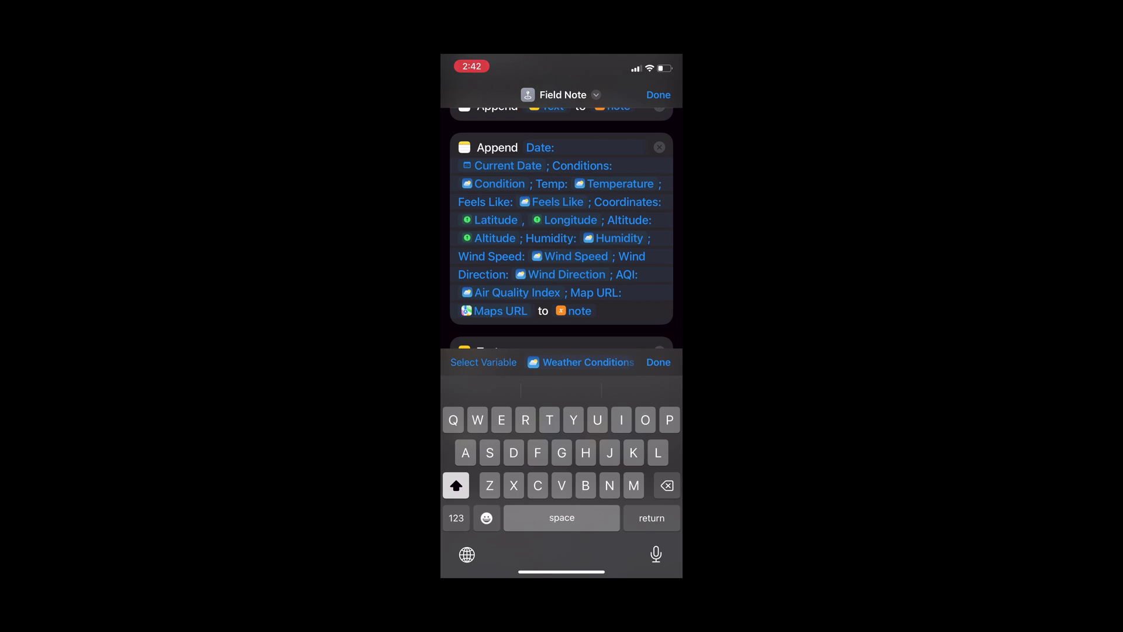
scroll(562, 228, down, 3)
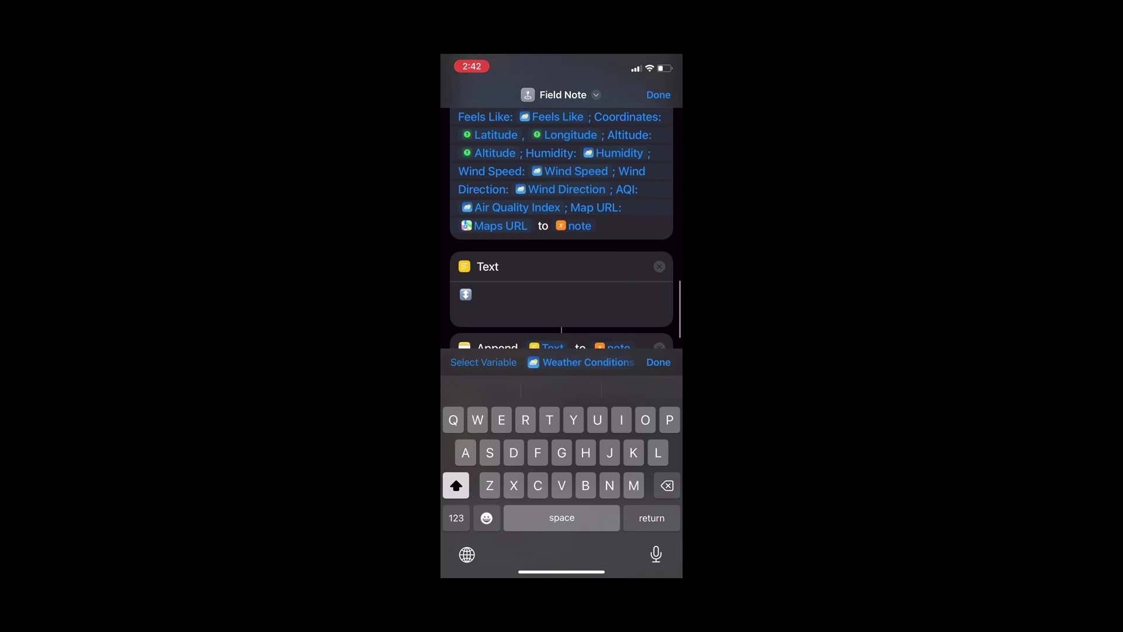
scroll(562, 228, down, 2)
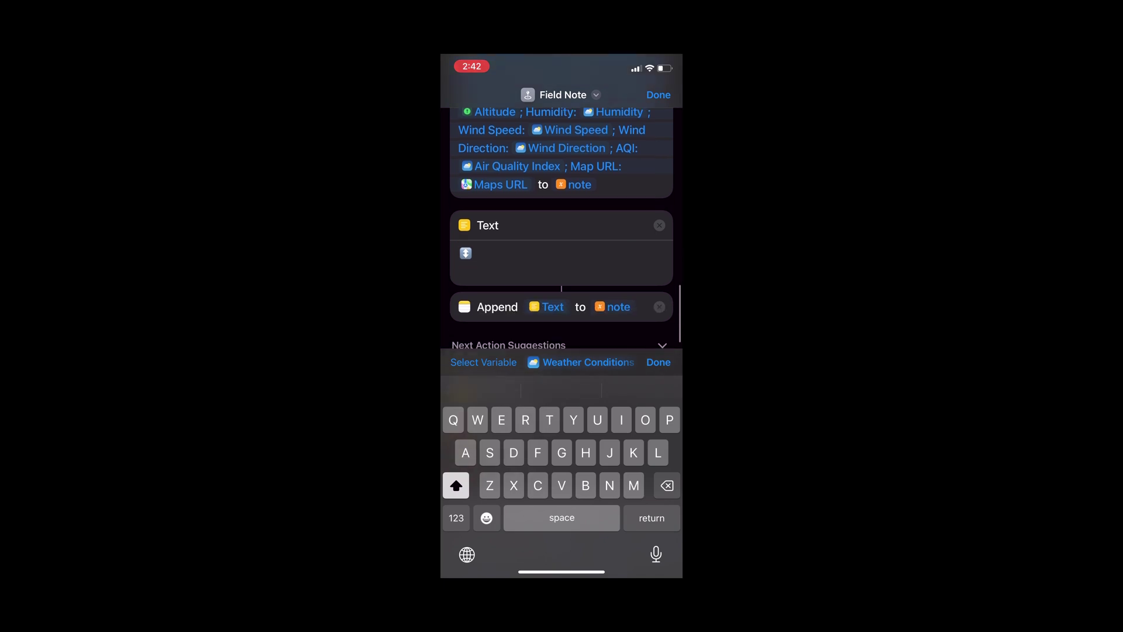
scroll(561, 229, down, 2)
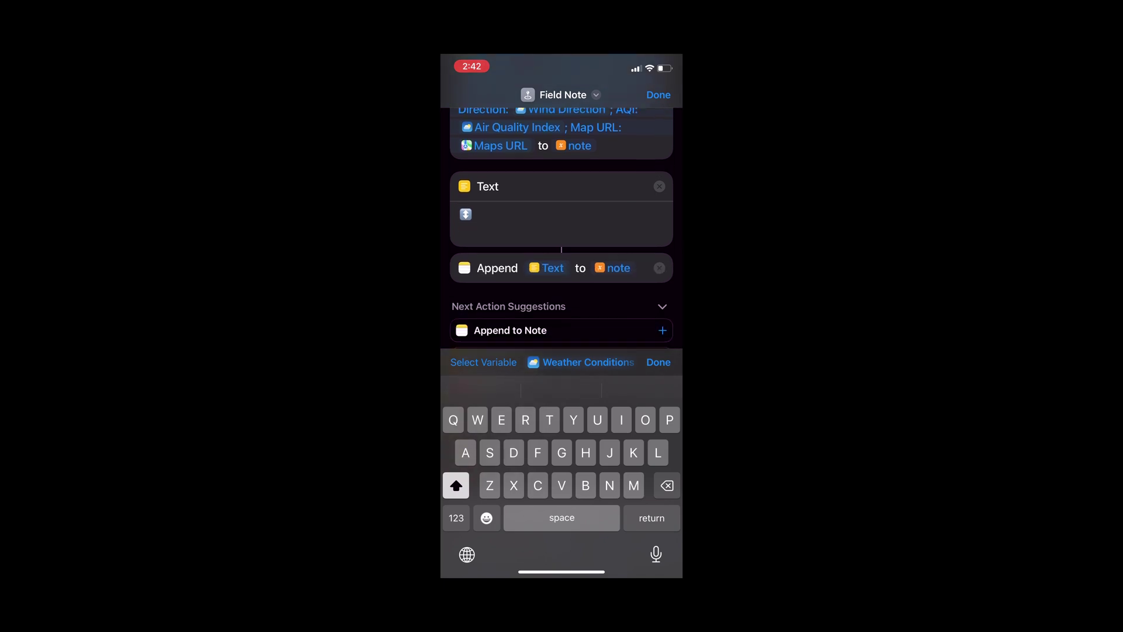
- Review the final Append action and leave the editor with Done
click(473, 215)
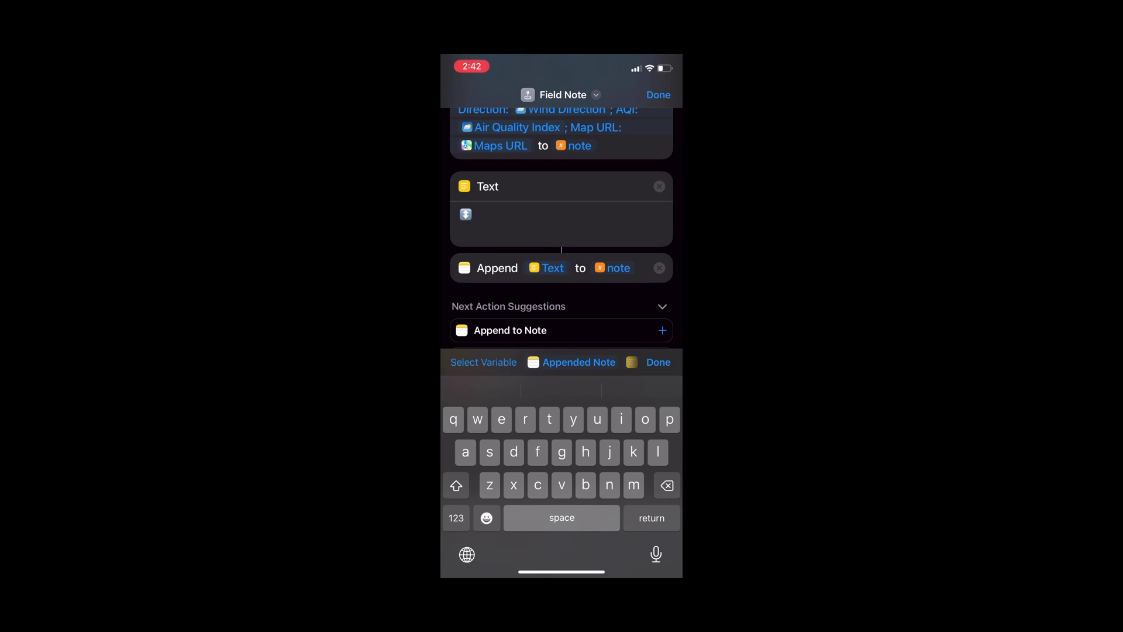
scroll(561, 263, down, 1)
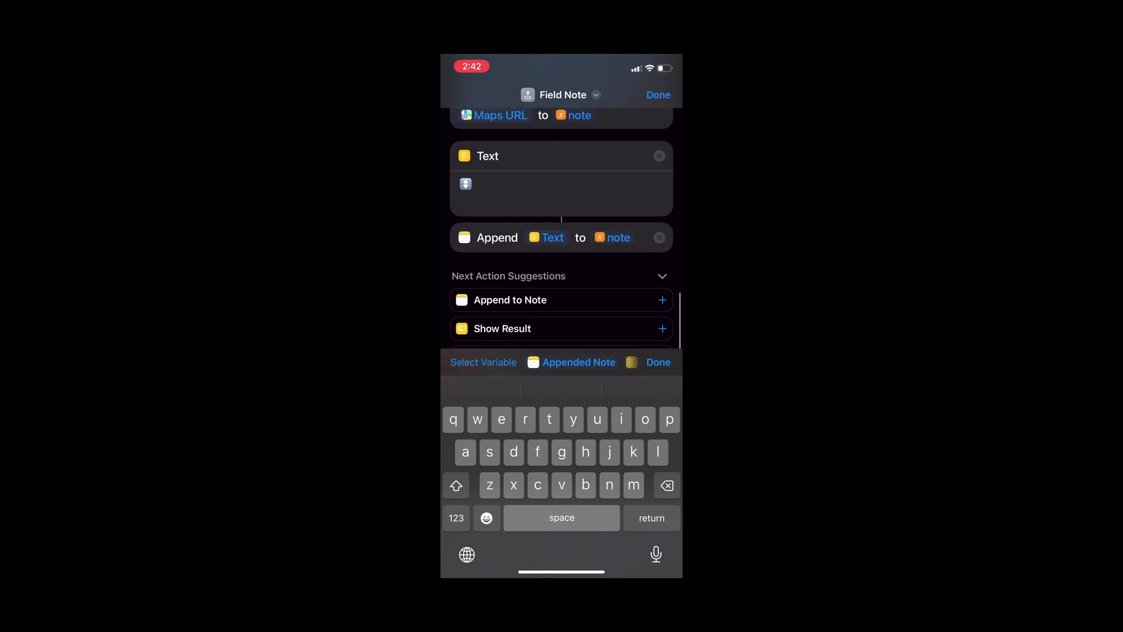
scroll(562, 263, down, 1)
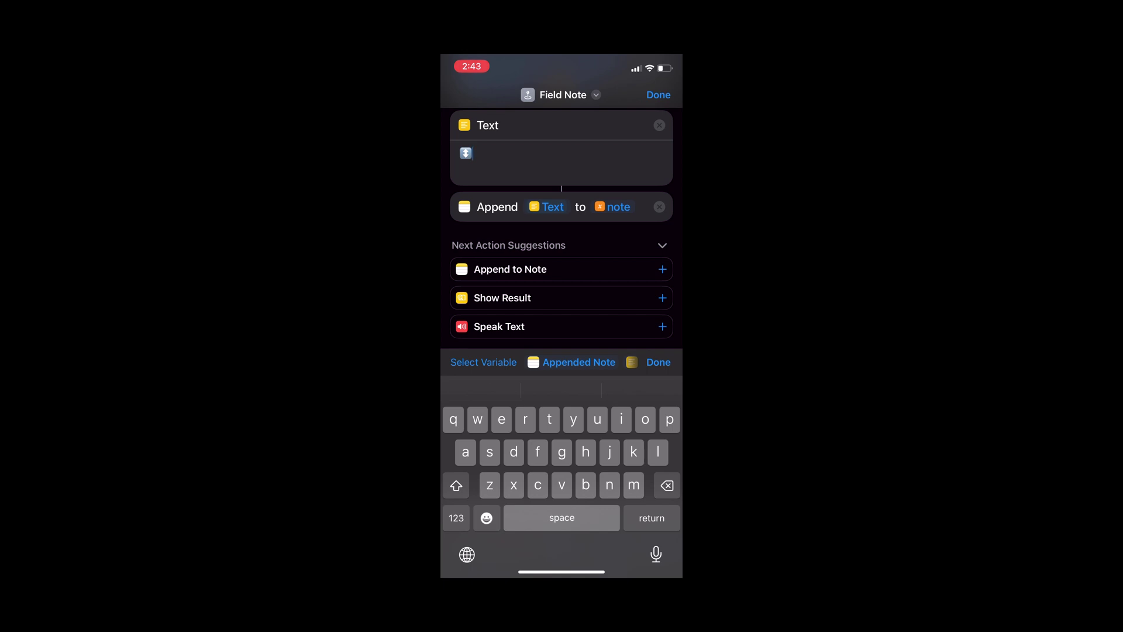
click(658, 95)
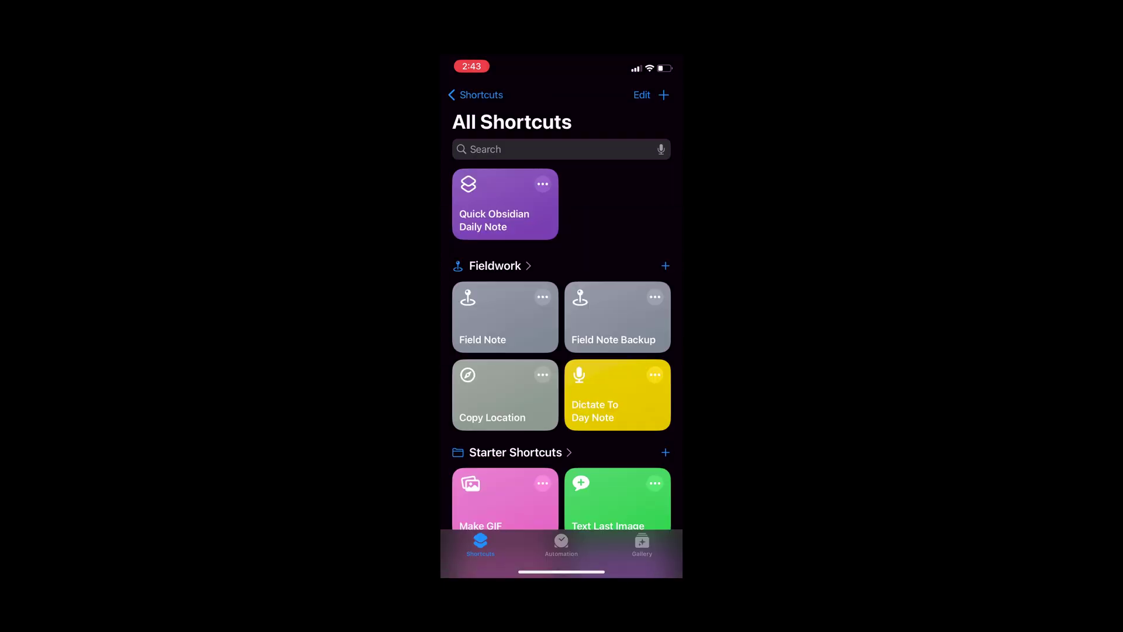
- Run Field Note to append a fresh entry, then start writing below it in the 2023-06-26 note
click(505, 317)
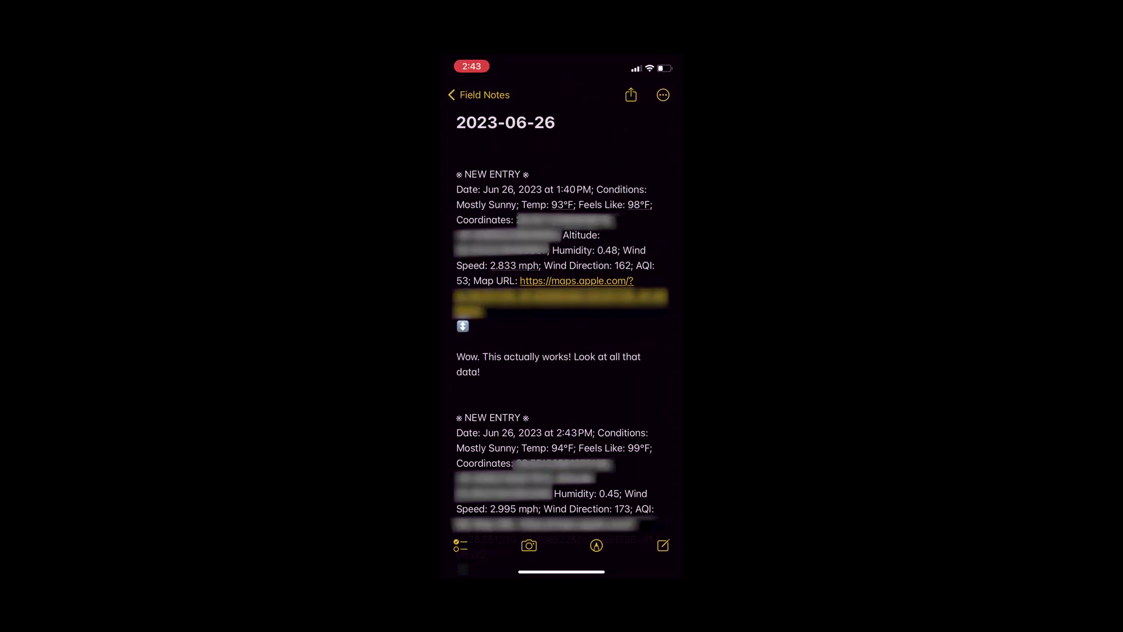
scroll(561, 350, down, 5)
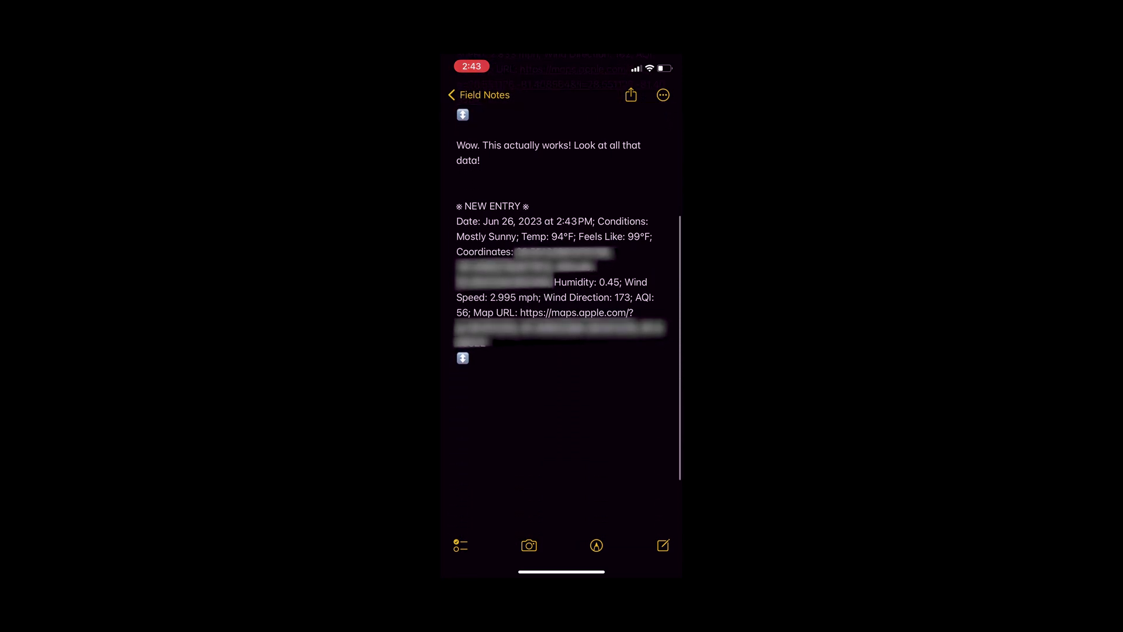
click(562, 421)
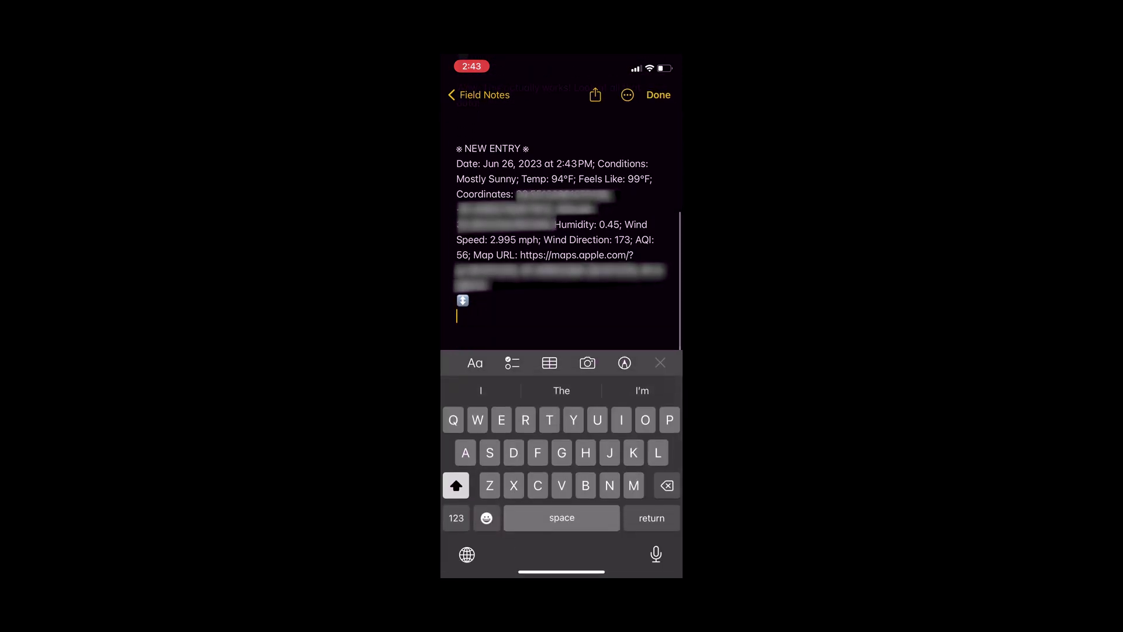